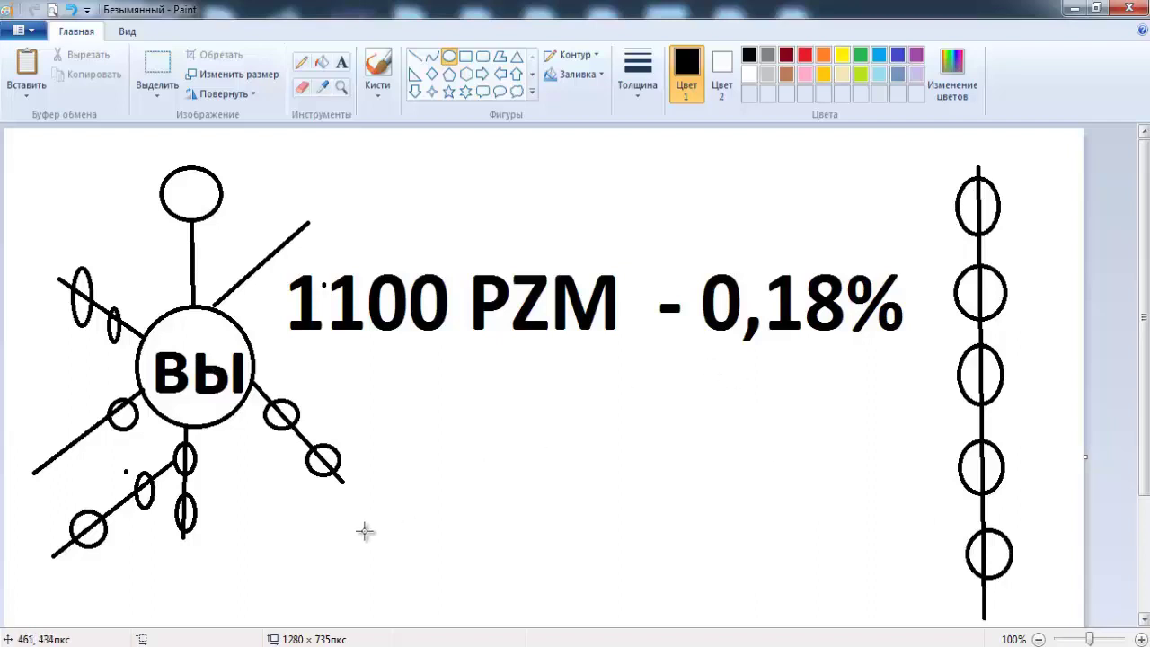
Add the bold text "10 000" to the canvas below the "1100 PZM - 0,18%" line.
key(alt+h)
key(t)
click(252, 496)
text(10 000)
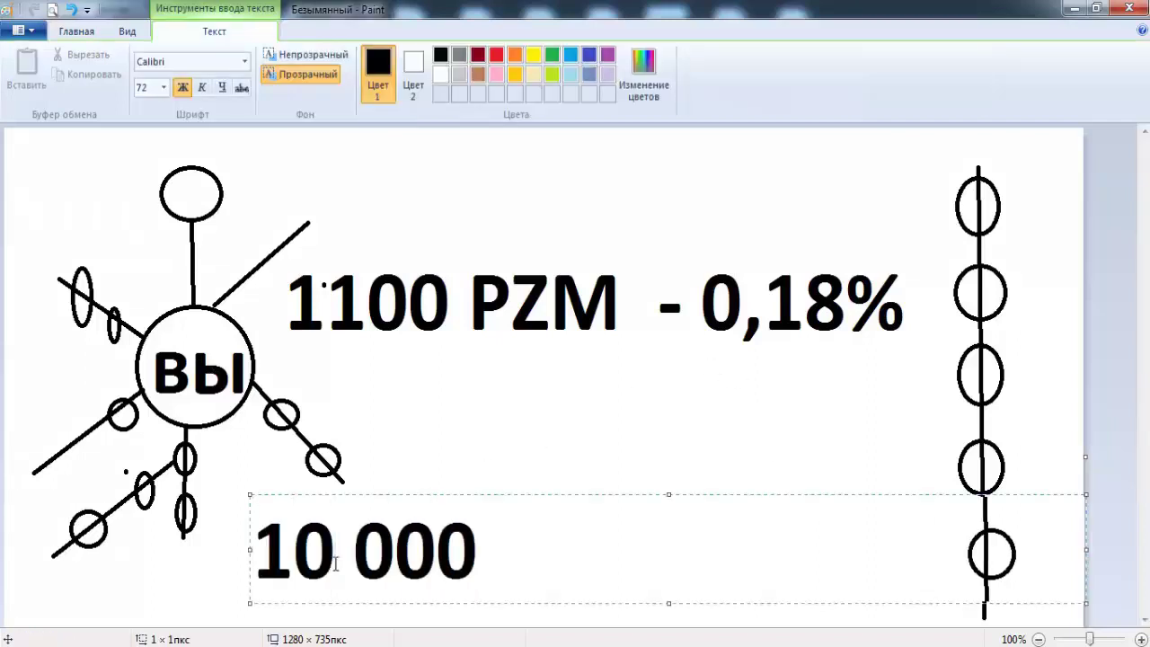
Switch to the Excel reinvestment workbook and set the ВАШ % value in cell A20 to 0,4248%.
key(alt+Tab)
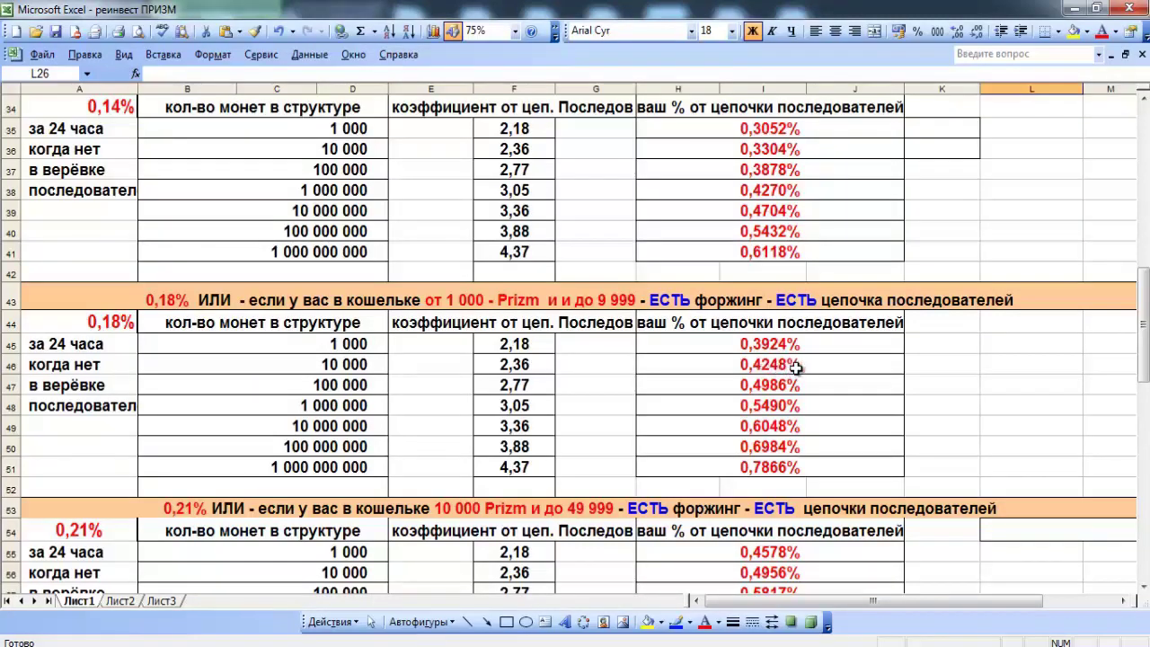
scroll(642, 333, up, 7)
click(106, 256)
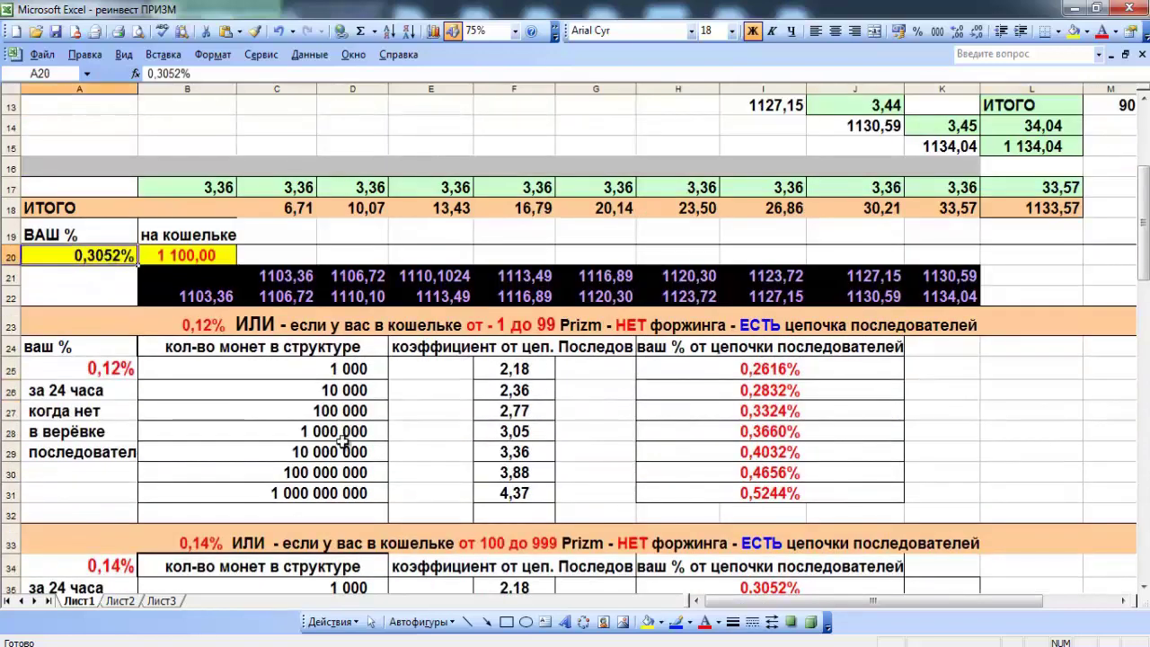
text(0)
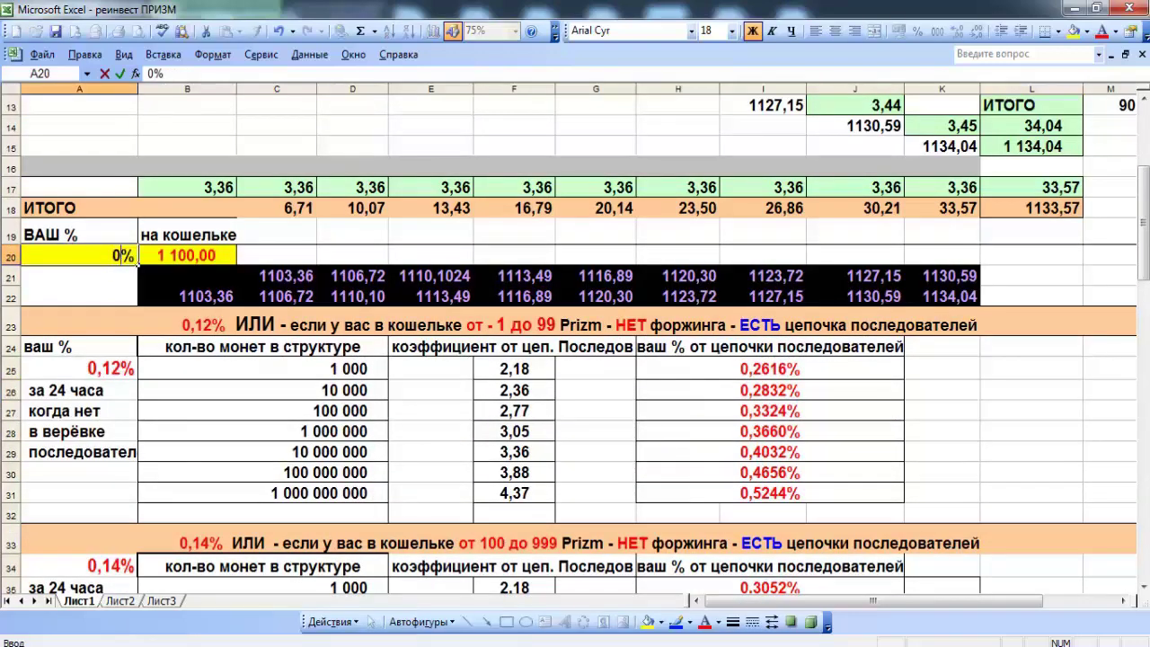
text(,4248)
click(270, 390)
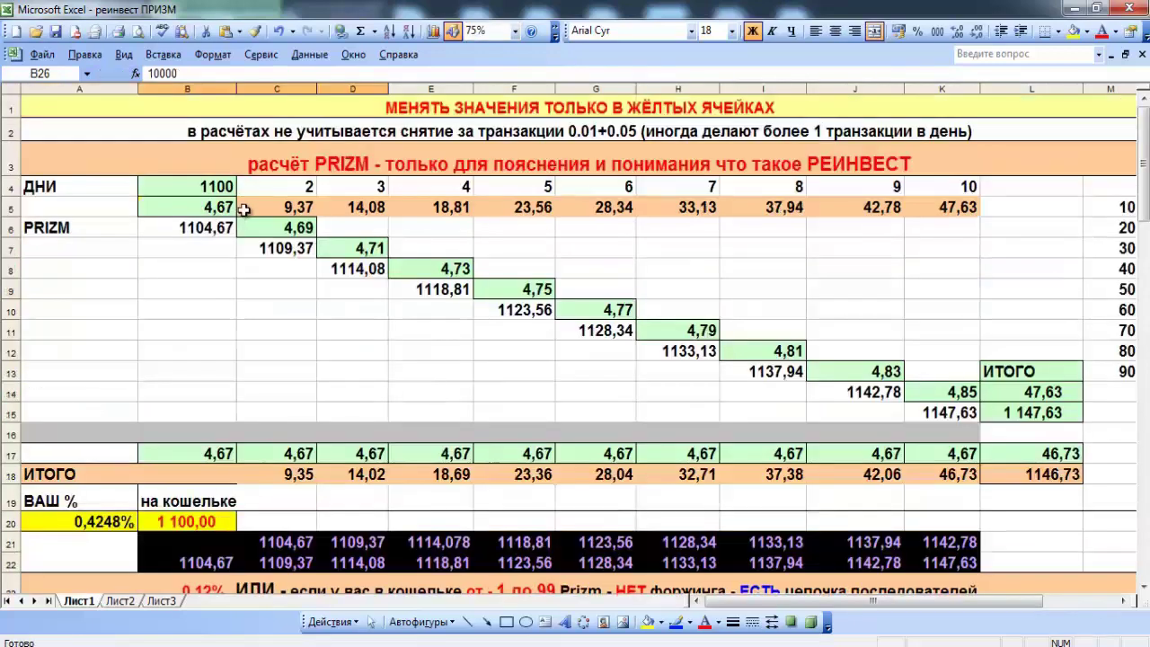
Enter the first ten-day profit of 47,63 in yellow cell N5, beside day 10.
scroll(224, 211, up, 4)
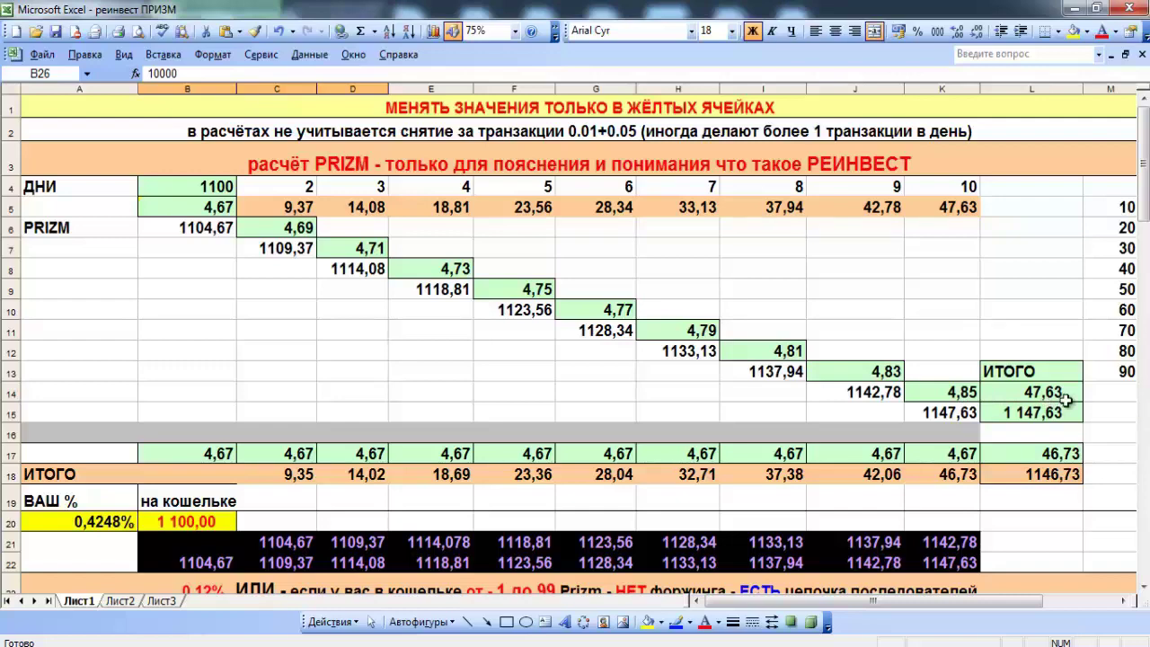
scroll(1066, 402, right, 2)
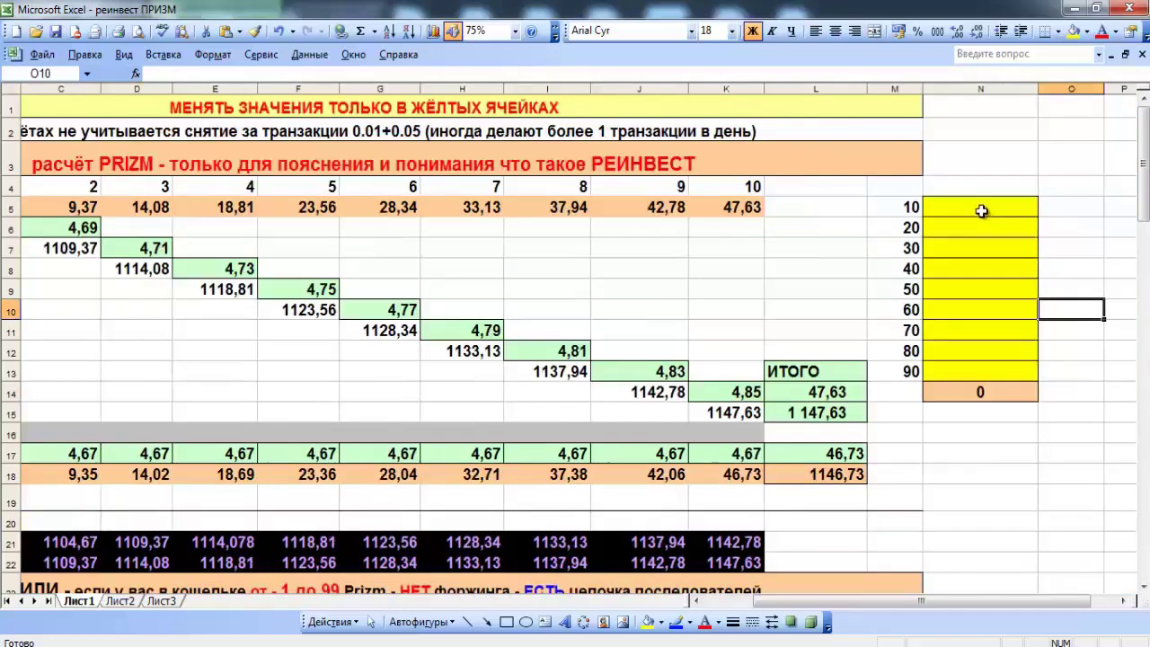
click(983, 210)
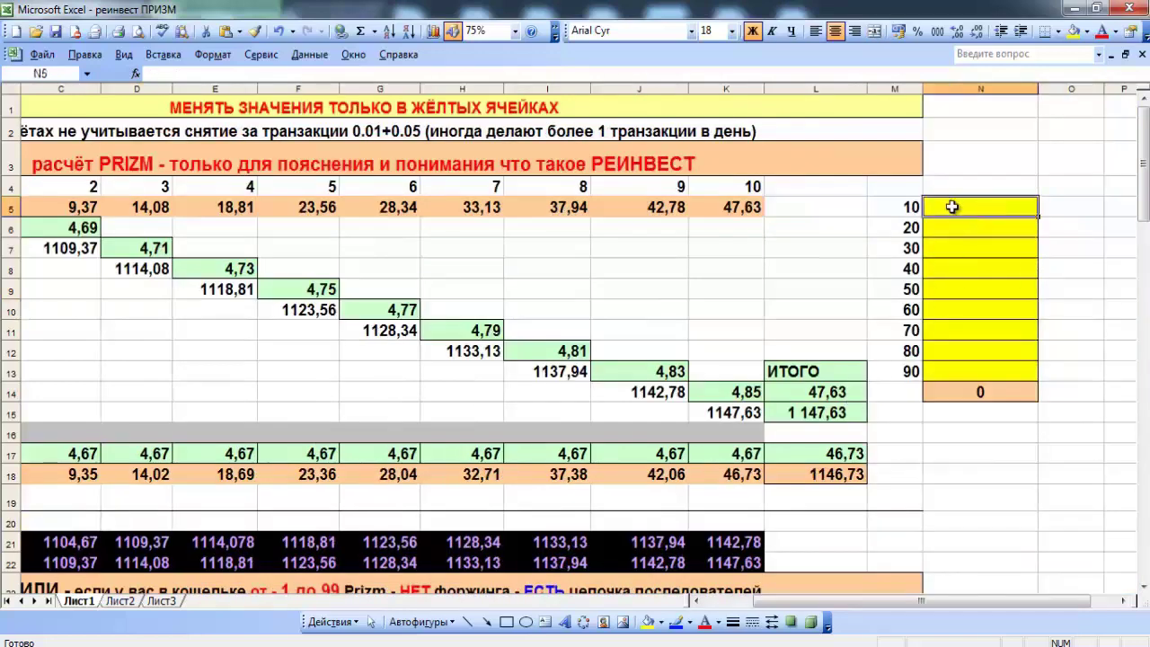
text(47,)
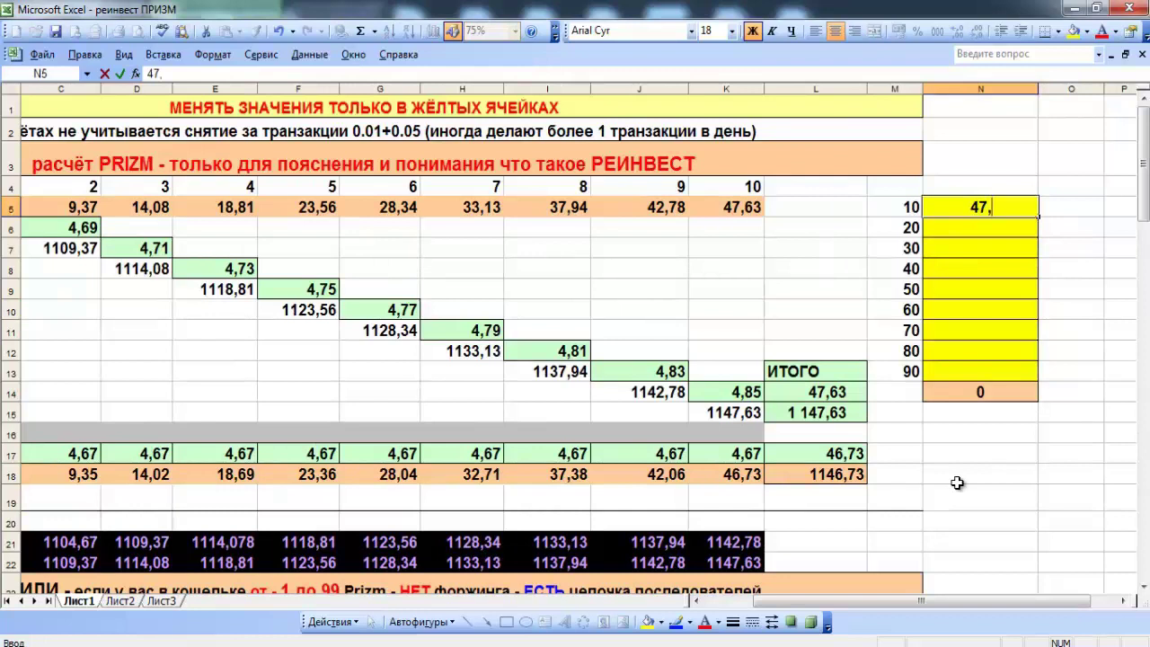
text(63)
click(956, 476)
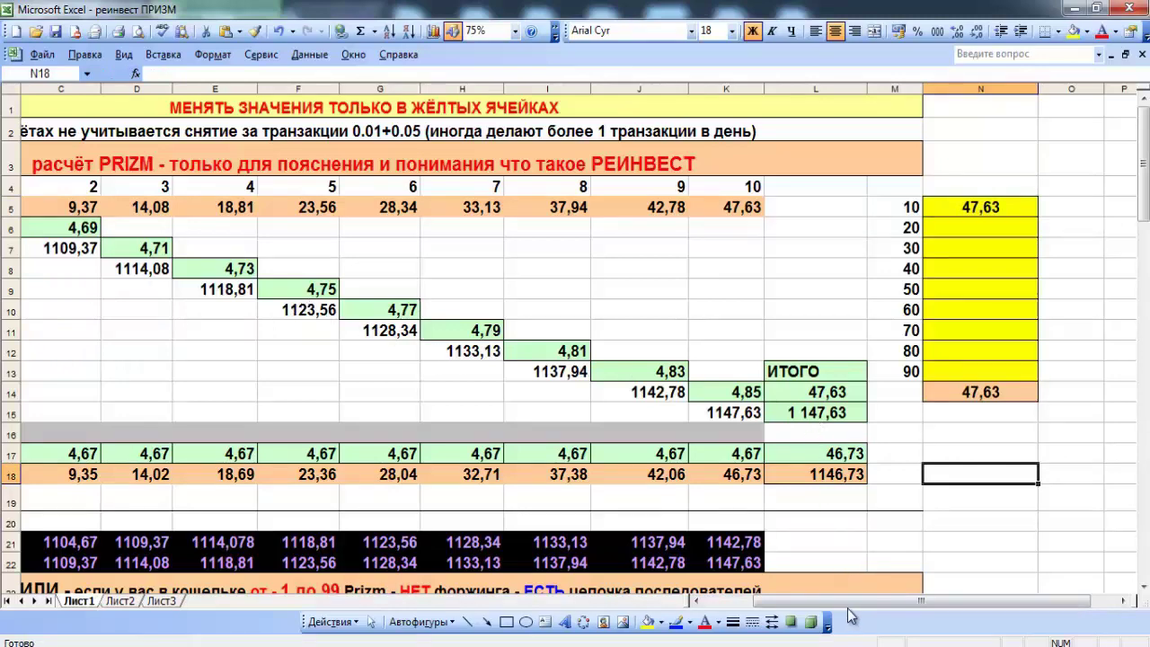
Set the wallet balance (на кошельке) in cell B20 to 1147,63 for the second ten-day period.
drag(769, 603, 732, 603)
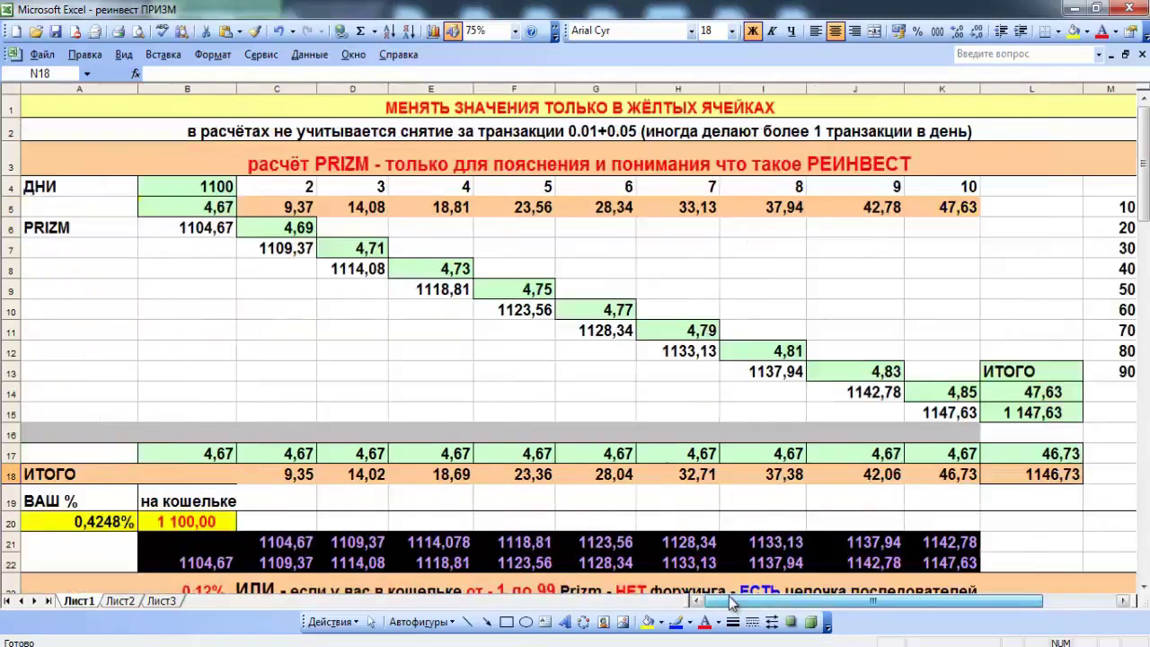
click(172, 521)
text(1)
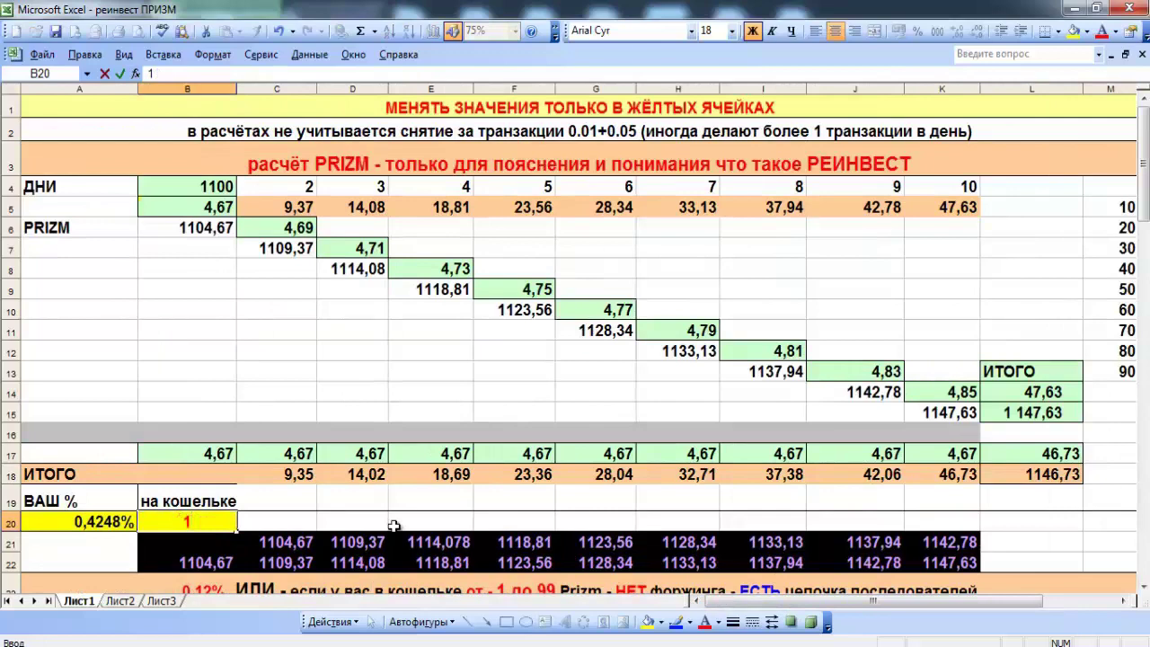
text(147,63)
click(595, 372)
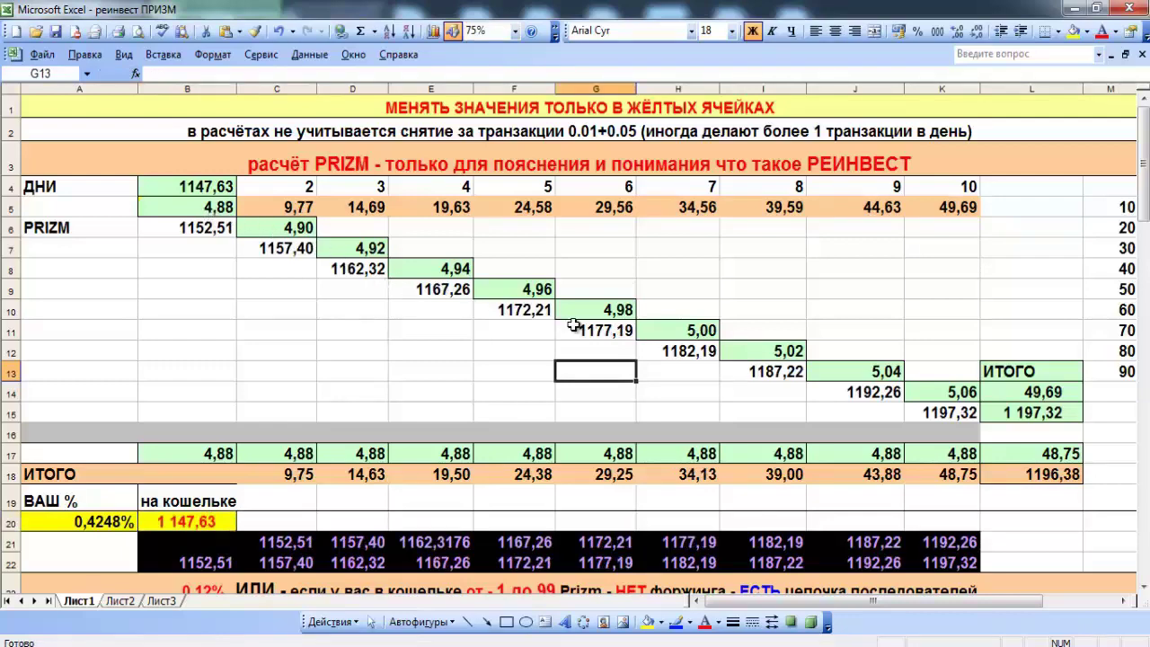
Enter the second ten-day profit of 49,69 in yellow cell N6, beside day 20.
drag(906, 609, 926, 608)
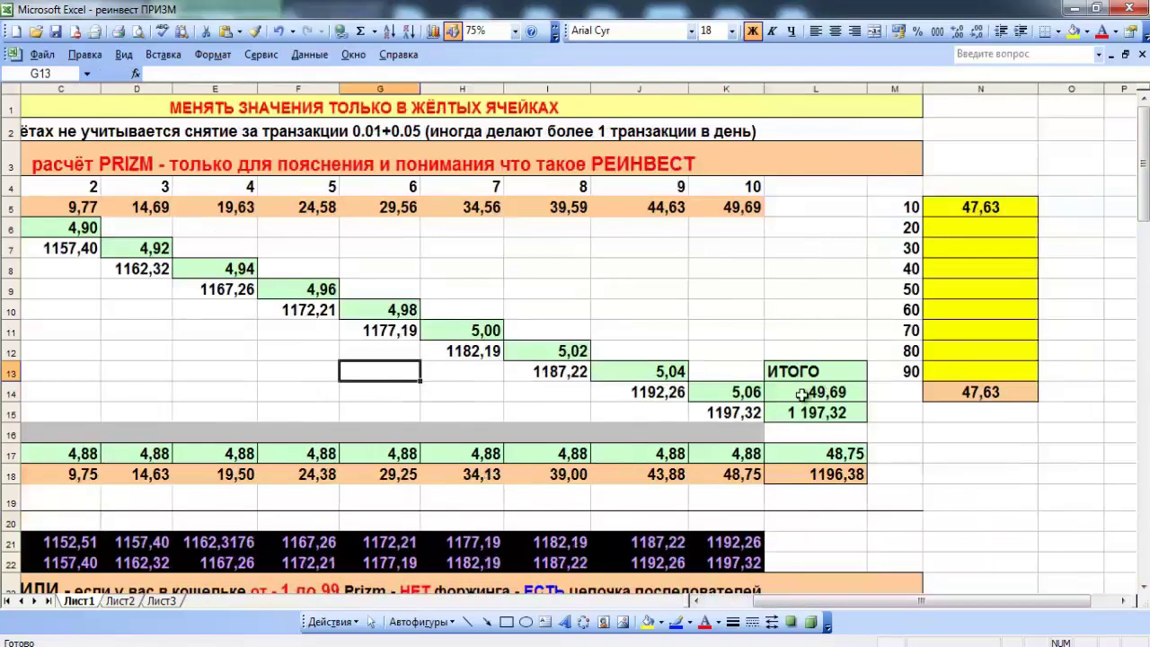
click(971, 233)
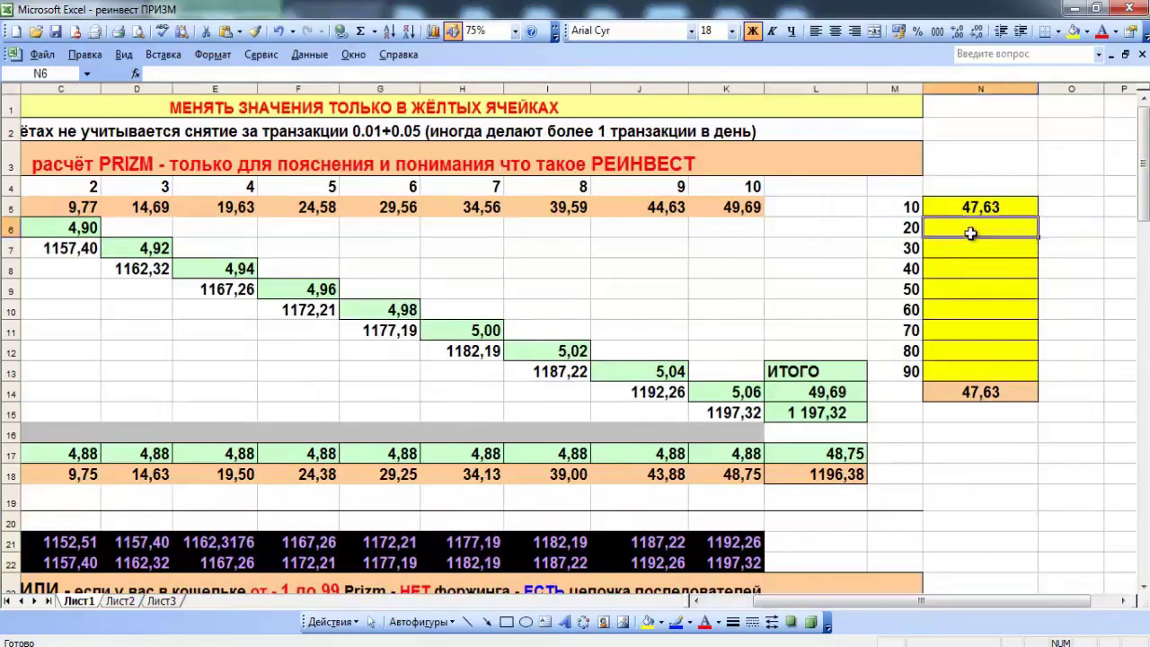
text(4)
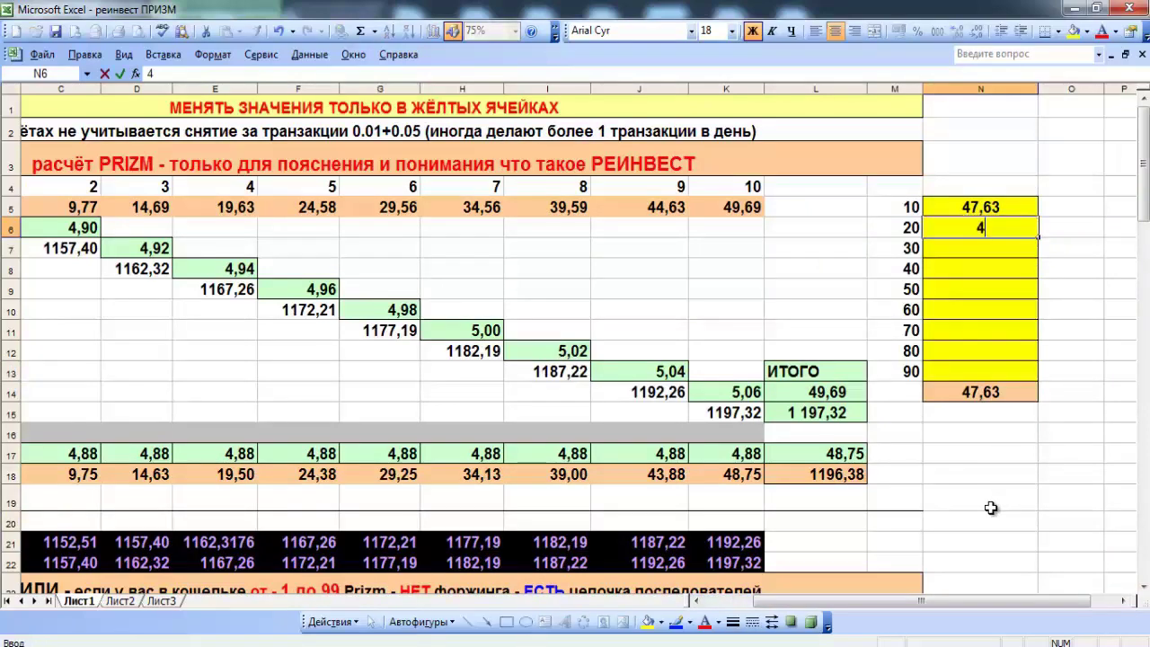
text(9,69)
click(912, 291)
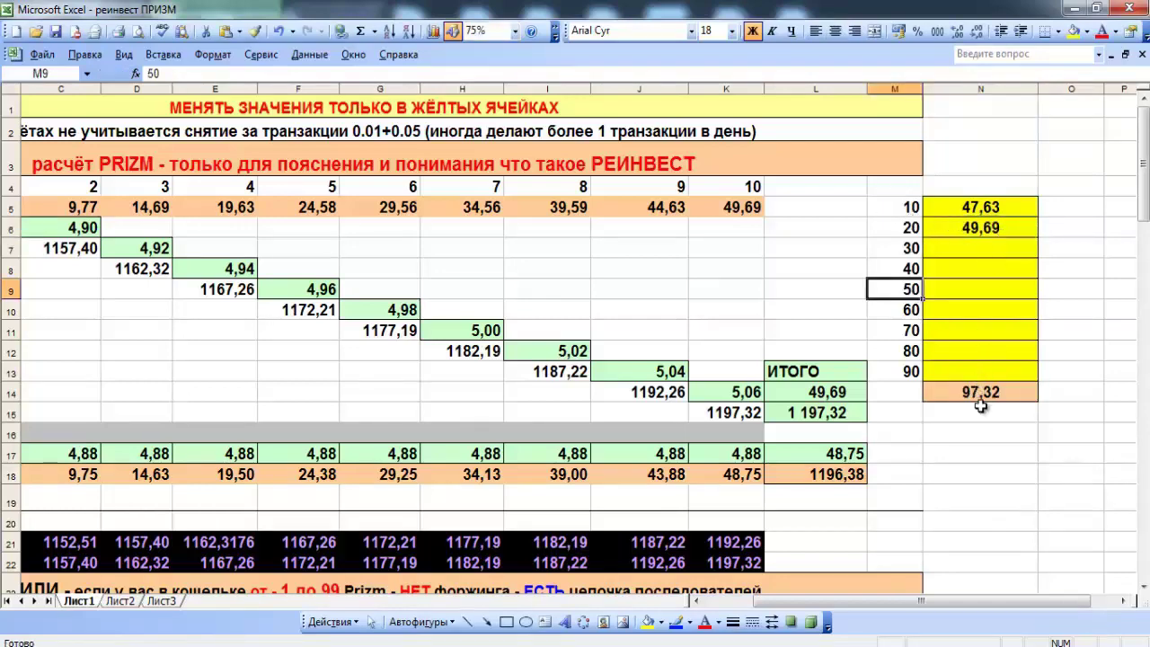
Set the wallet balance in cell B20 to 1197,32 for the third ten-day period.
scroll(982, 405, left, 1)
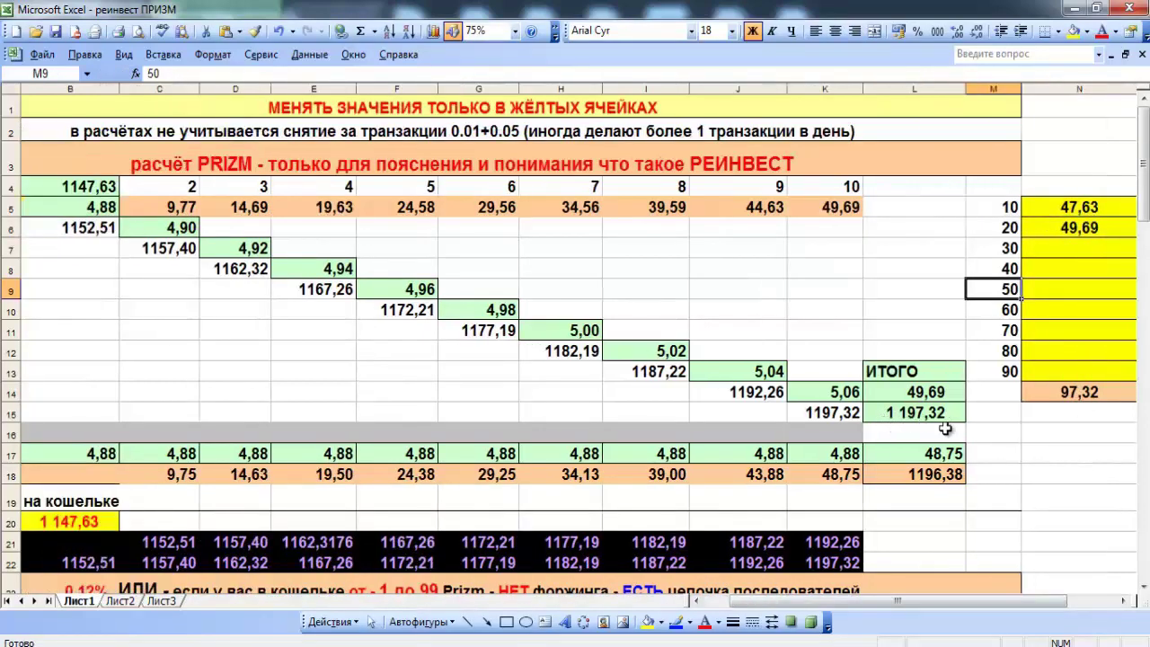
click(64, 525)
text(1 19)
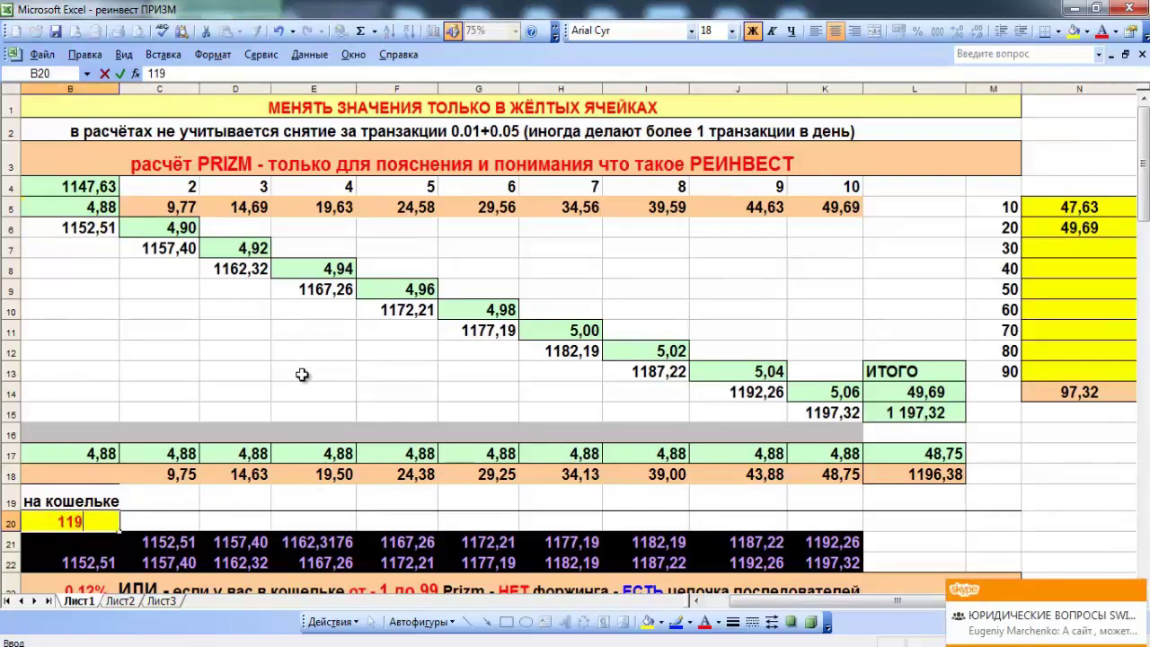
text(7,32)
click(302, 374)
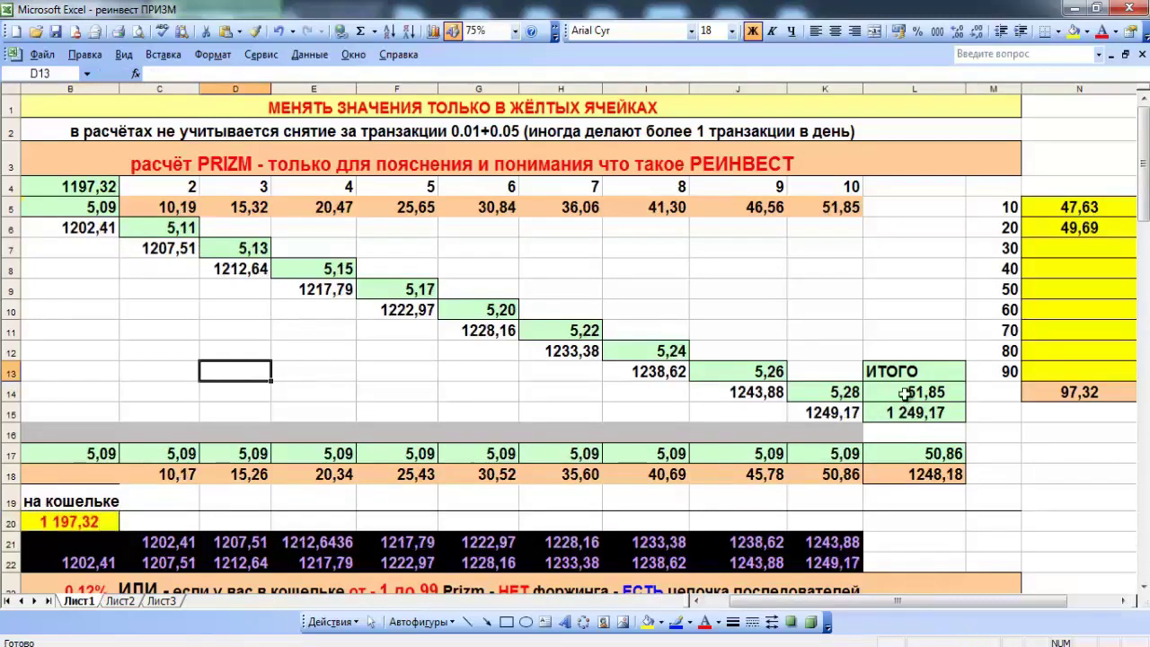
Enter the third ten-day profit of 51,85 in yellow cell N7, beside day 30.
click(1069, 249)
text(5)
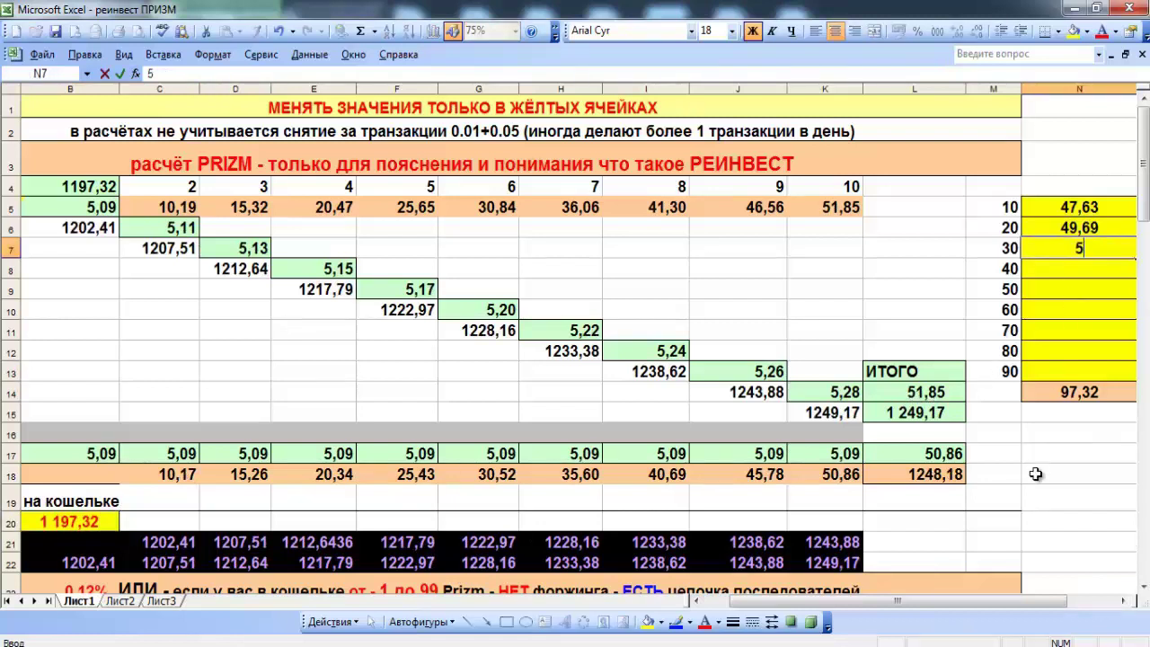
text(1,85)
click(1036, 474)
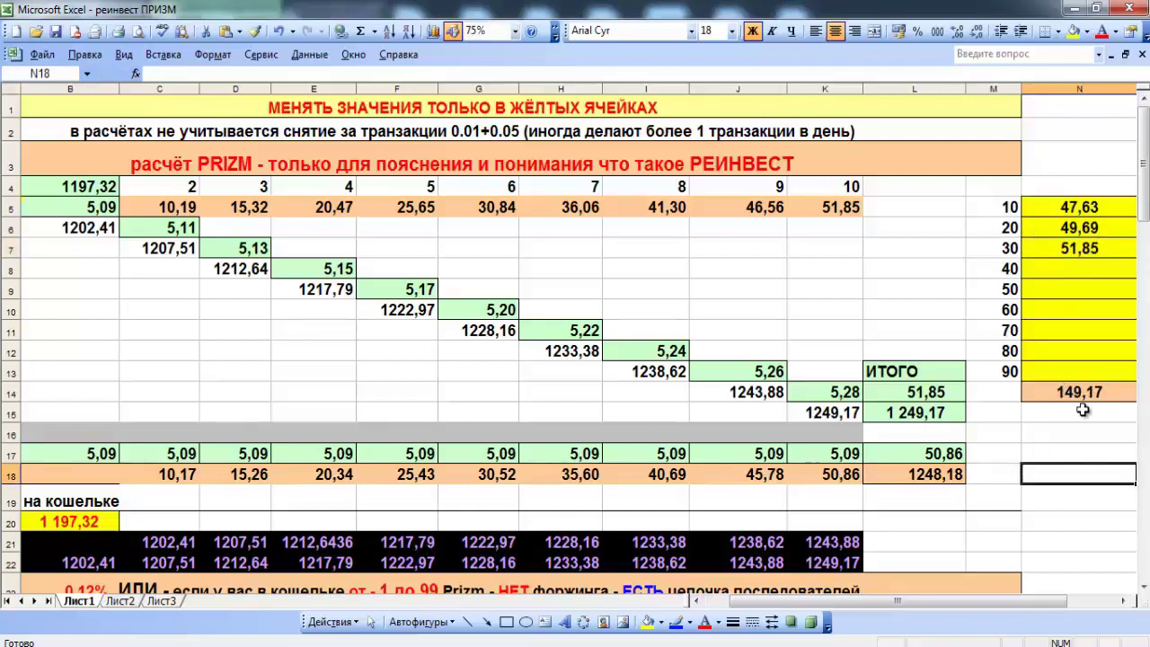
Check the balance on the PRIZM wallet page, return to the Excel workbook and set the wallet balance in B20 to 2815,07.
scroll(1084, 406, right, 1)
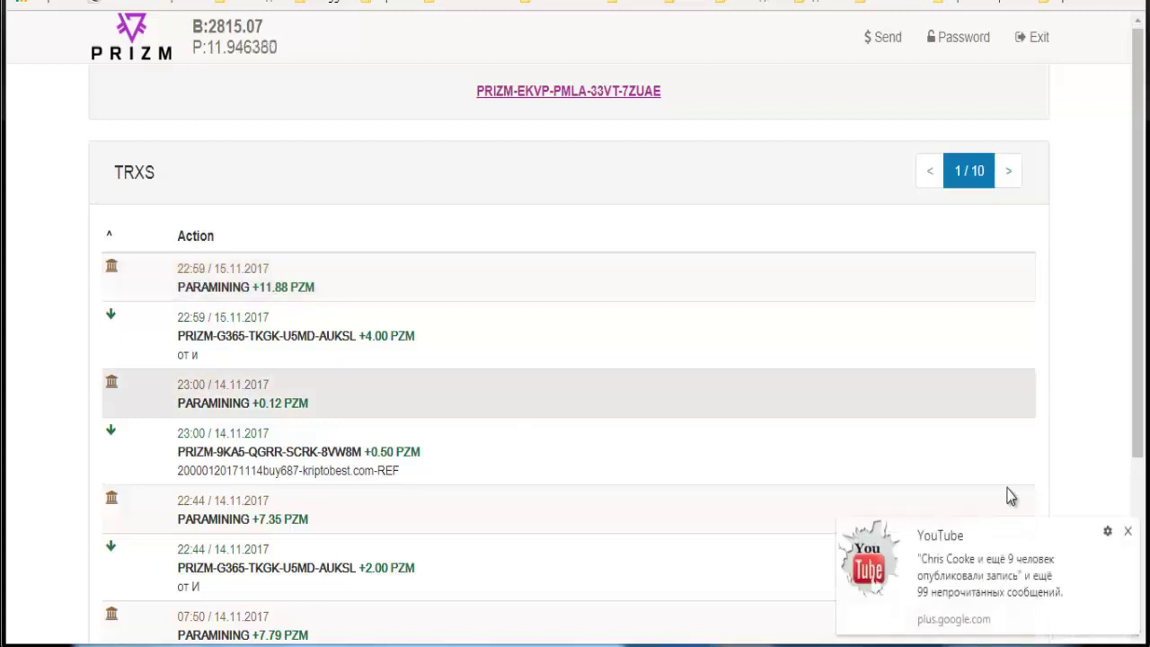
click(1110, 645)
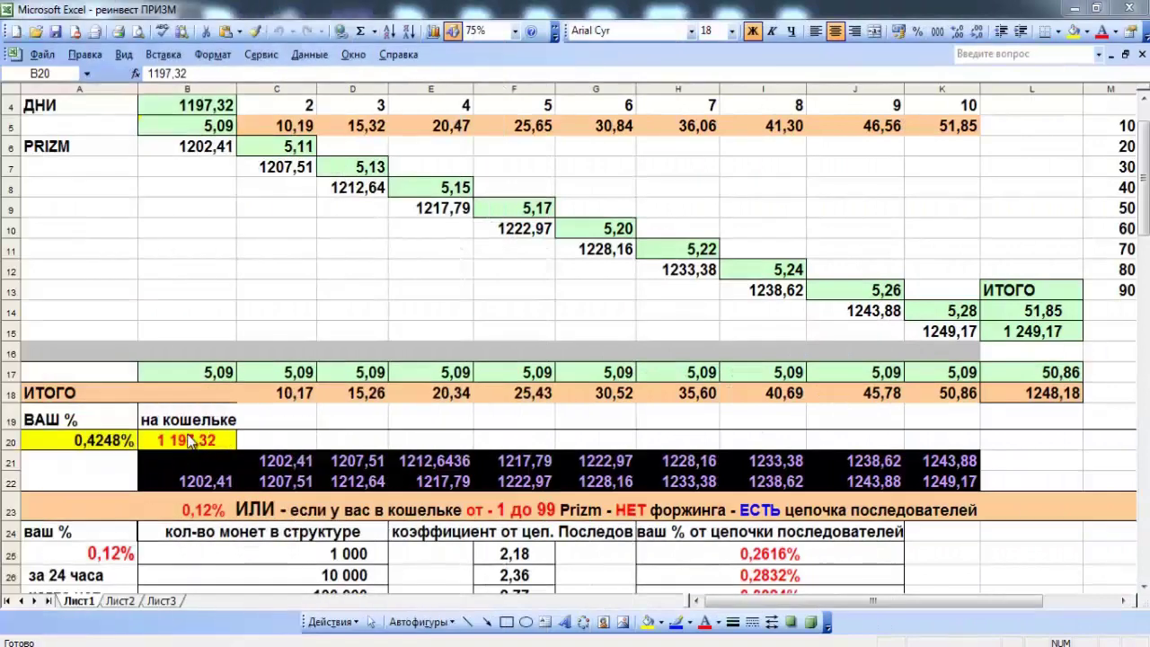
text(2 815)
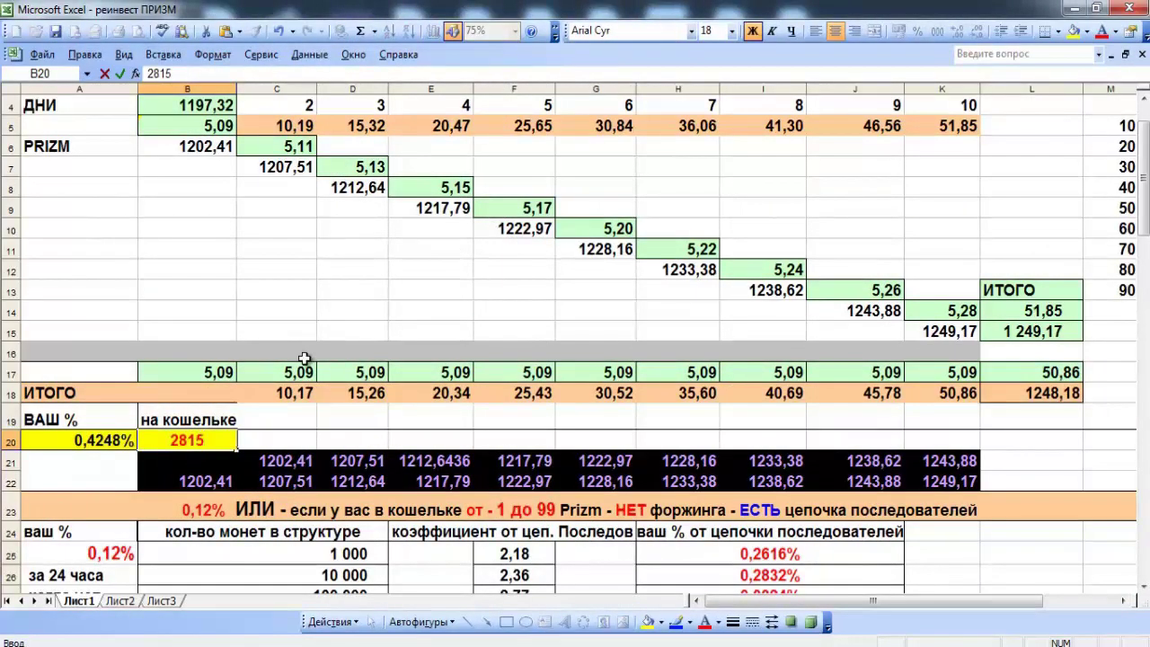
text(,07)
click(193, 289)
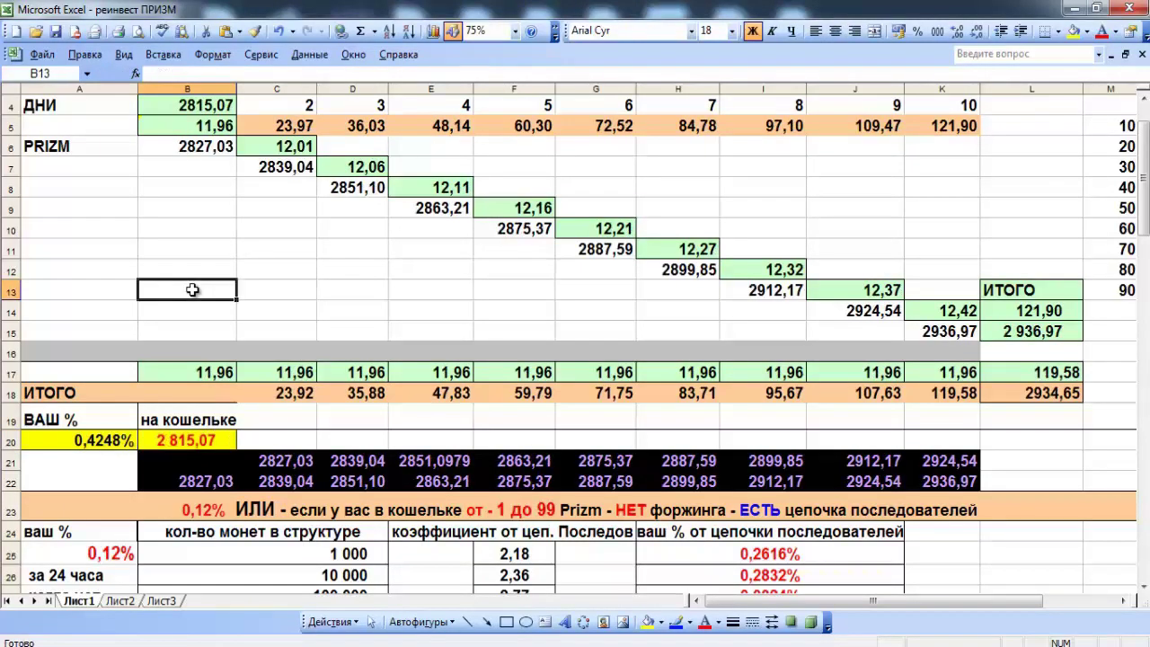
Review the recalculated daily profit and compare ВАШ % with the rate table for wallets holding 1 000 to 9 999 Prizm.
scroll(193, 290, up, 1)
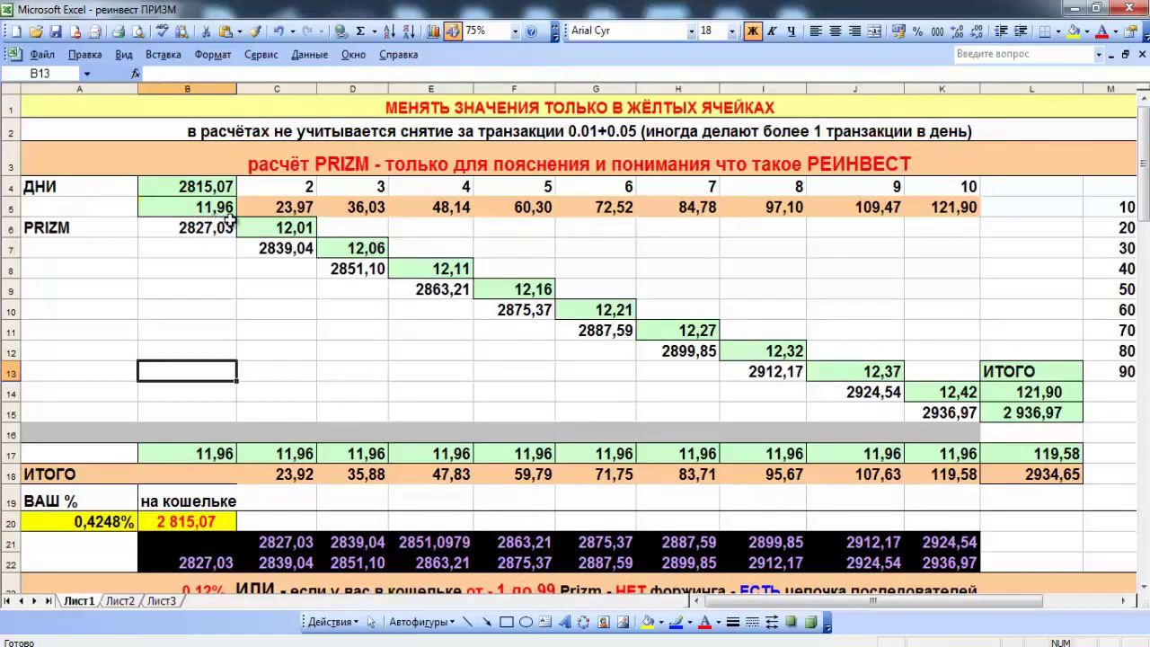
scroll(235, 221, down, 4)
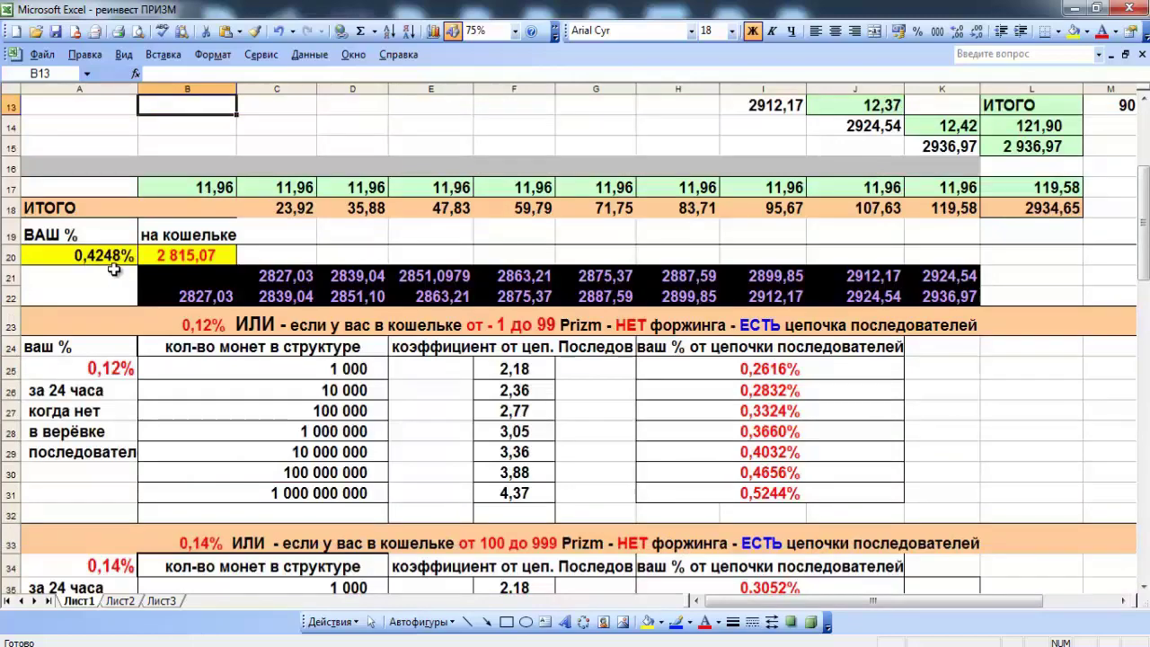
scroll(371, 381, down, 7)
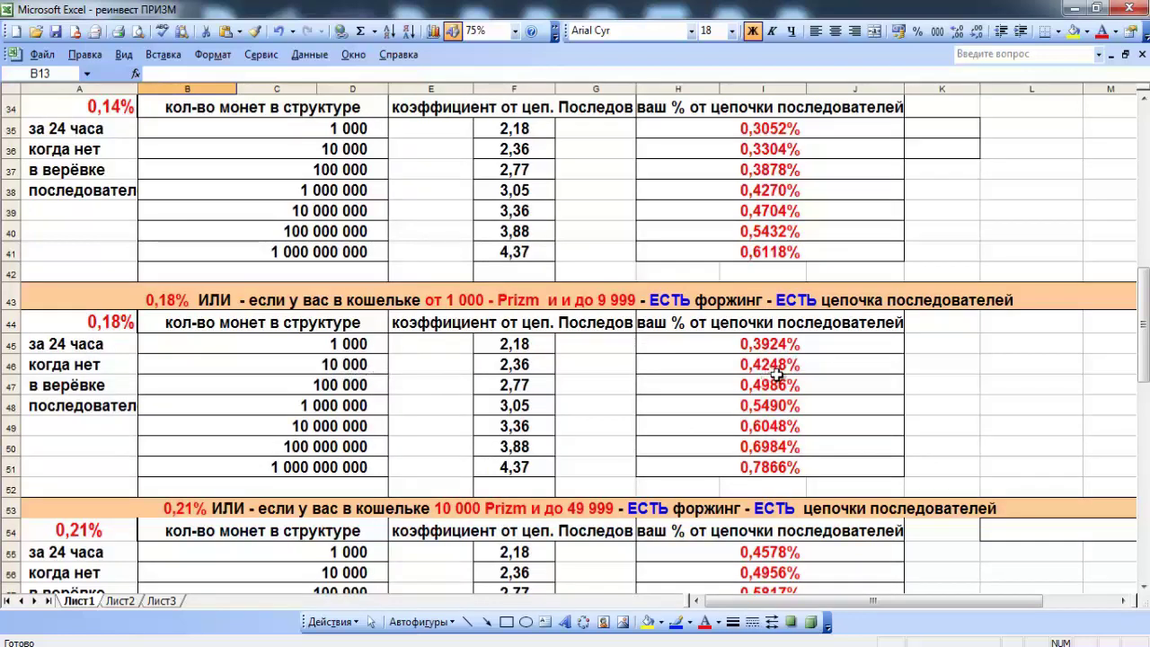
scroll(754, 353, up, 3)
scroll(751, 350, up, 4)
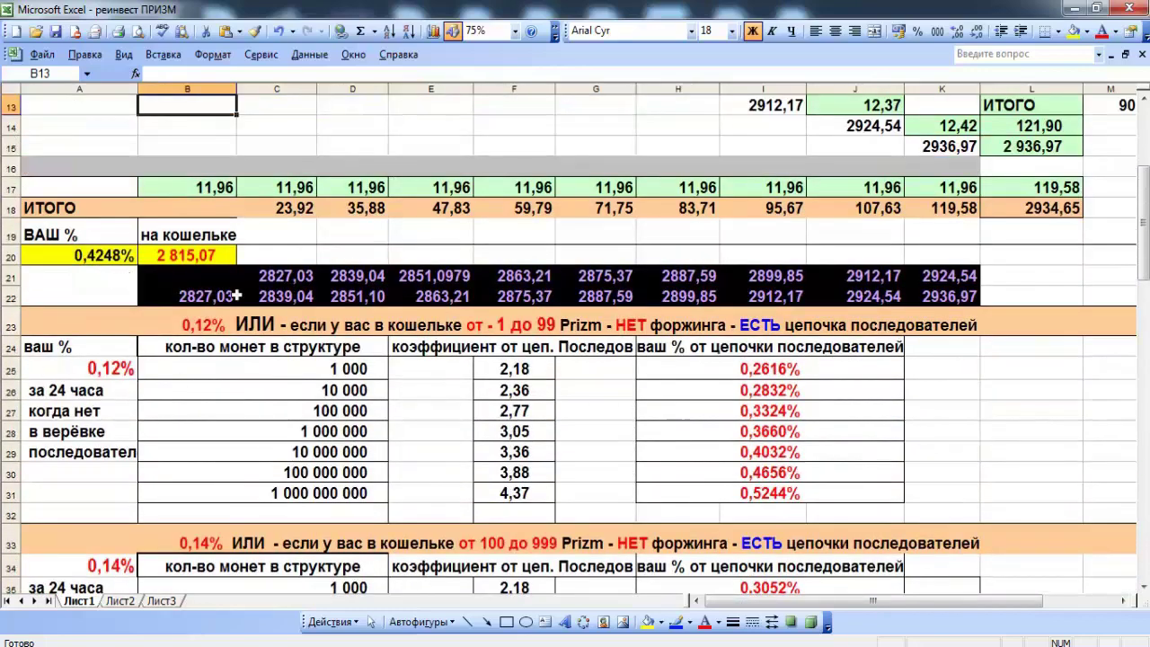
scroll(274, 294, up, 4)
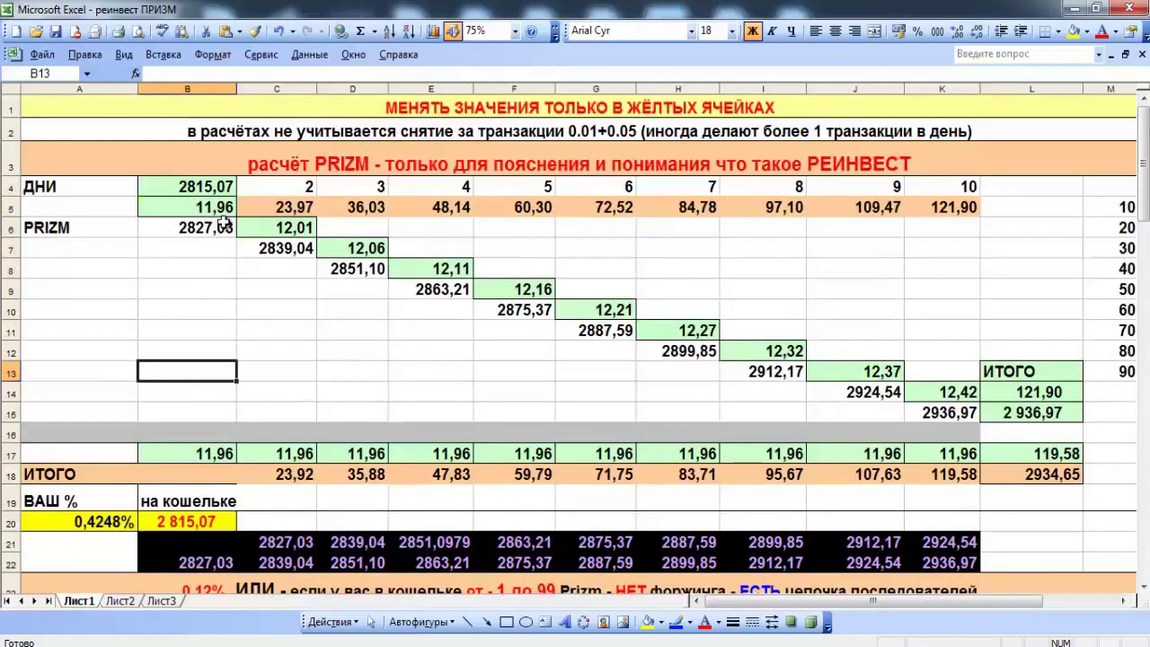